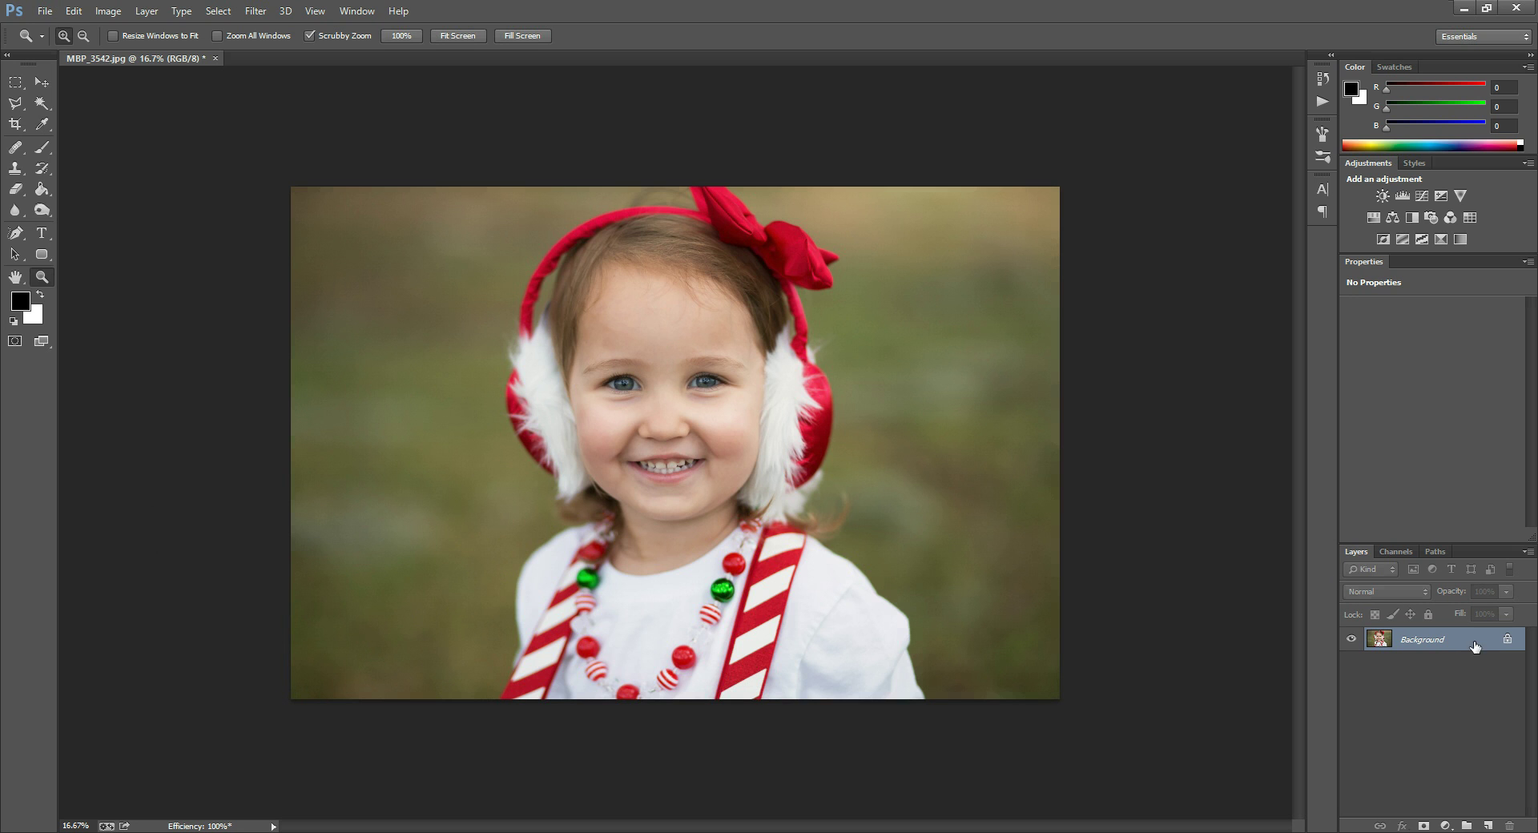
Step: Duplicate the portrait's Background layer to create a Background copy above it
drag(1475, 641, 1487, 826)
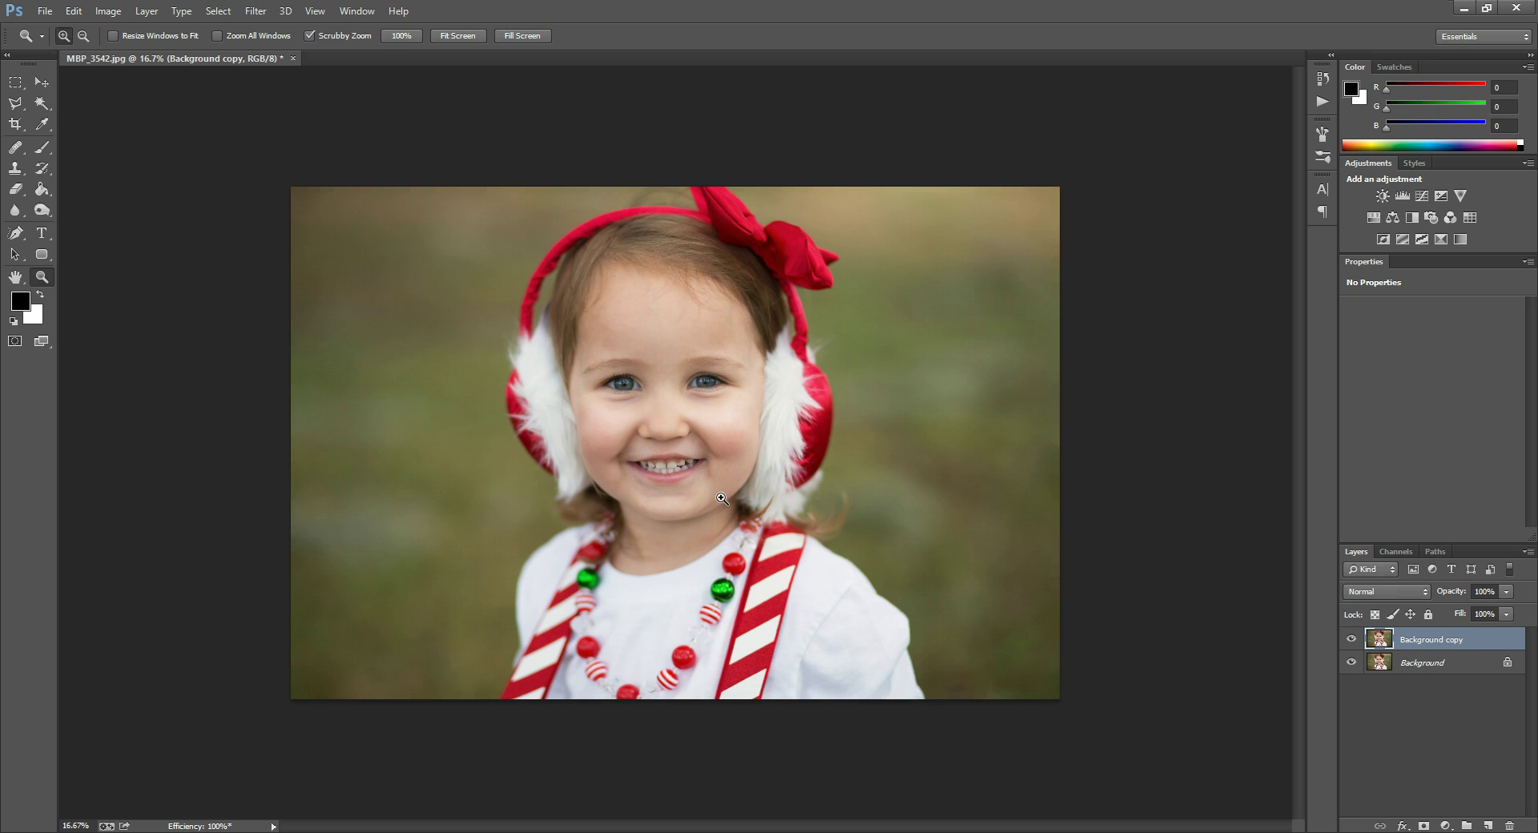
Step: Start the Unsharp Mask sharpening filter on the Background copy, previewing the nose and lip
click(253, 11)
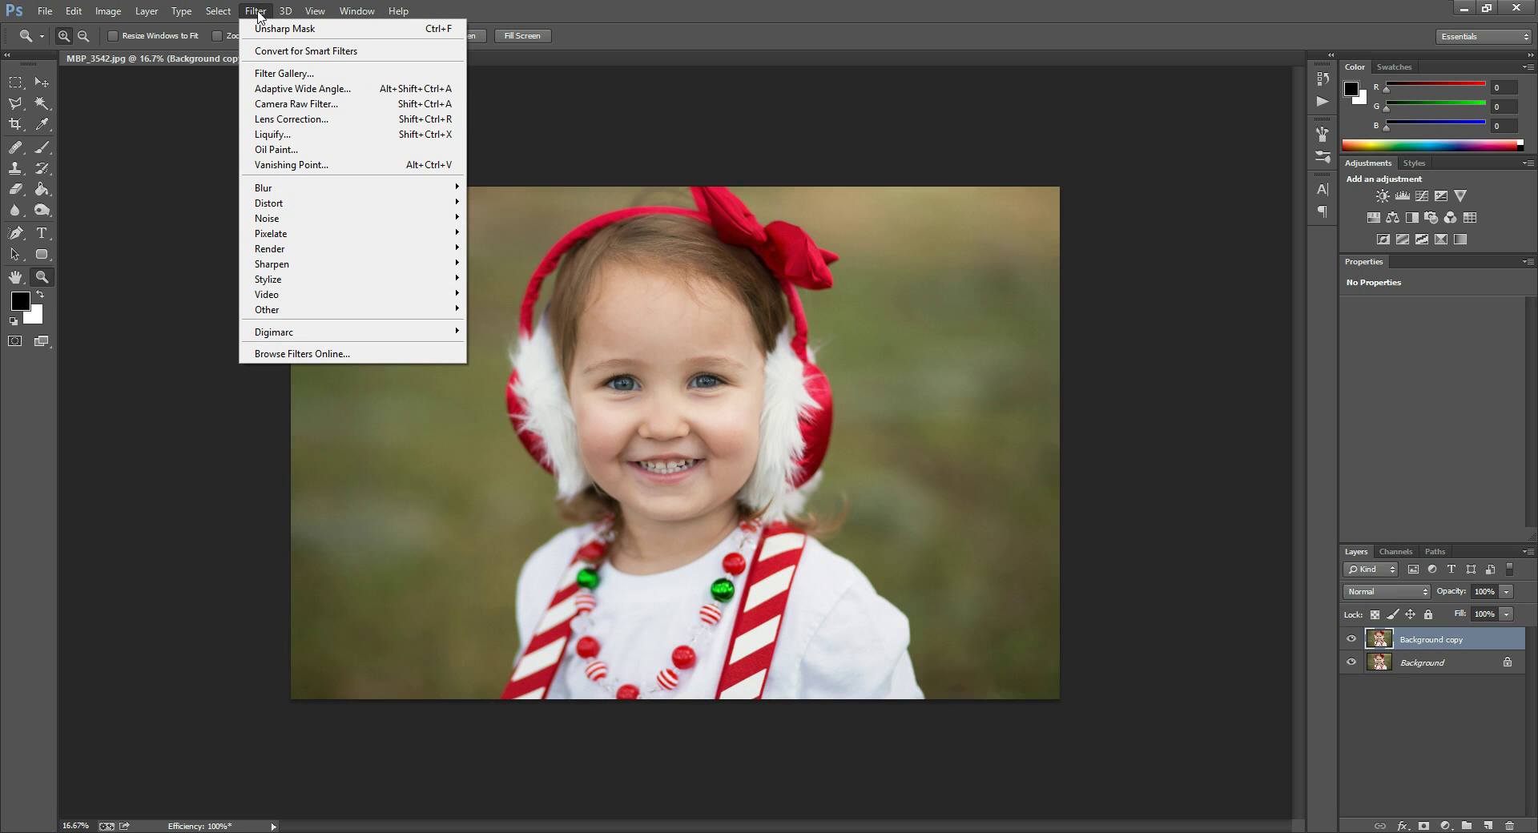
mouse_move(296, 266)
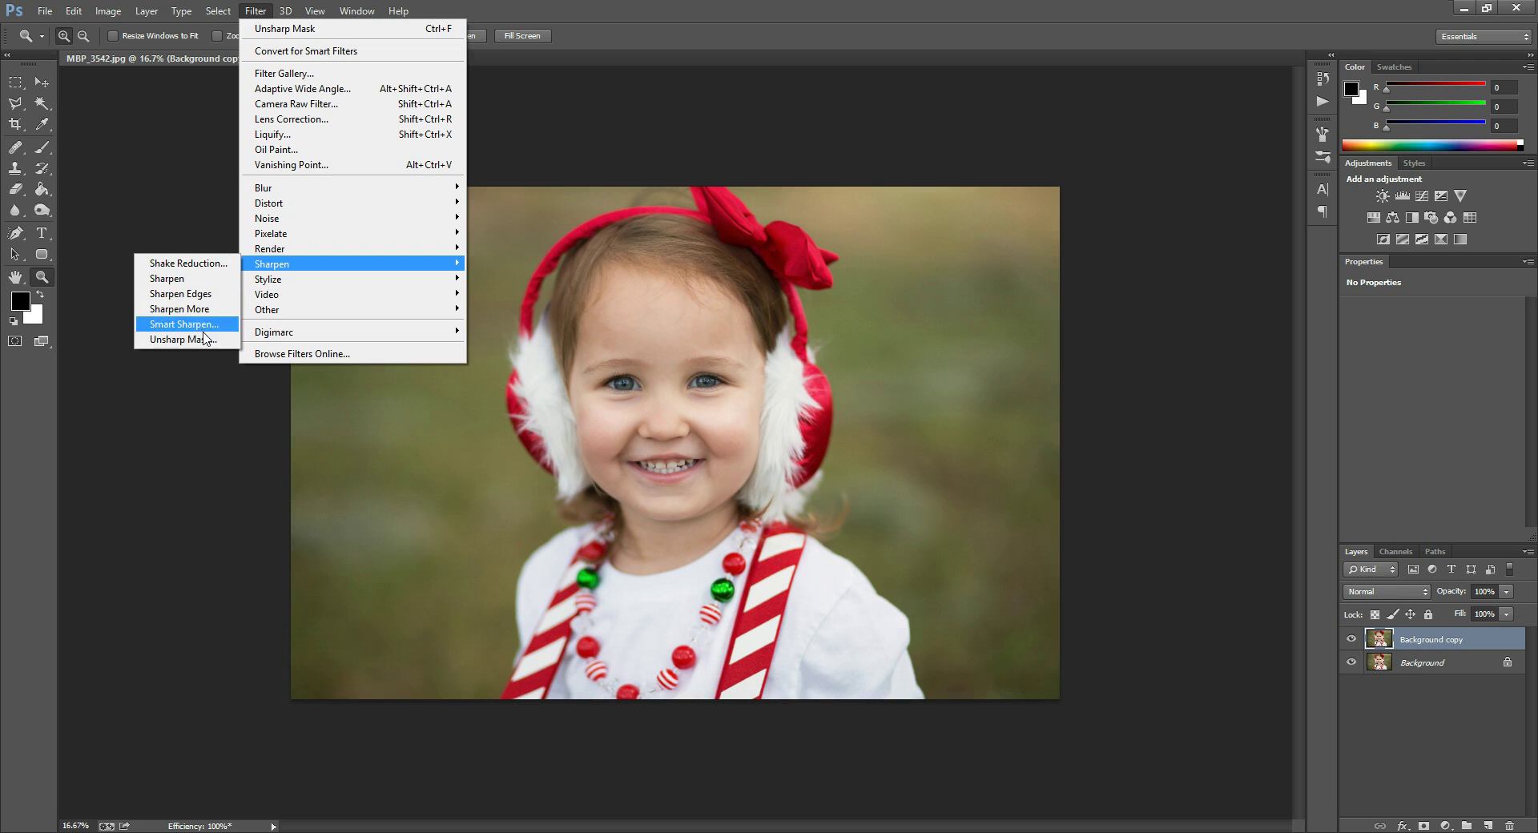
click(210, 341)
mouse_move(226, 352)
mouse_down()
mouse_move(199, 299)
mouse_move(241, 350)
mouse_move(209, 329)
mouse_move(195, 371)
mouse_move(210, 341)
mouse_up()
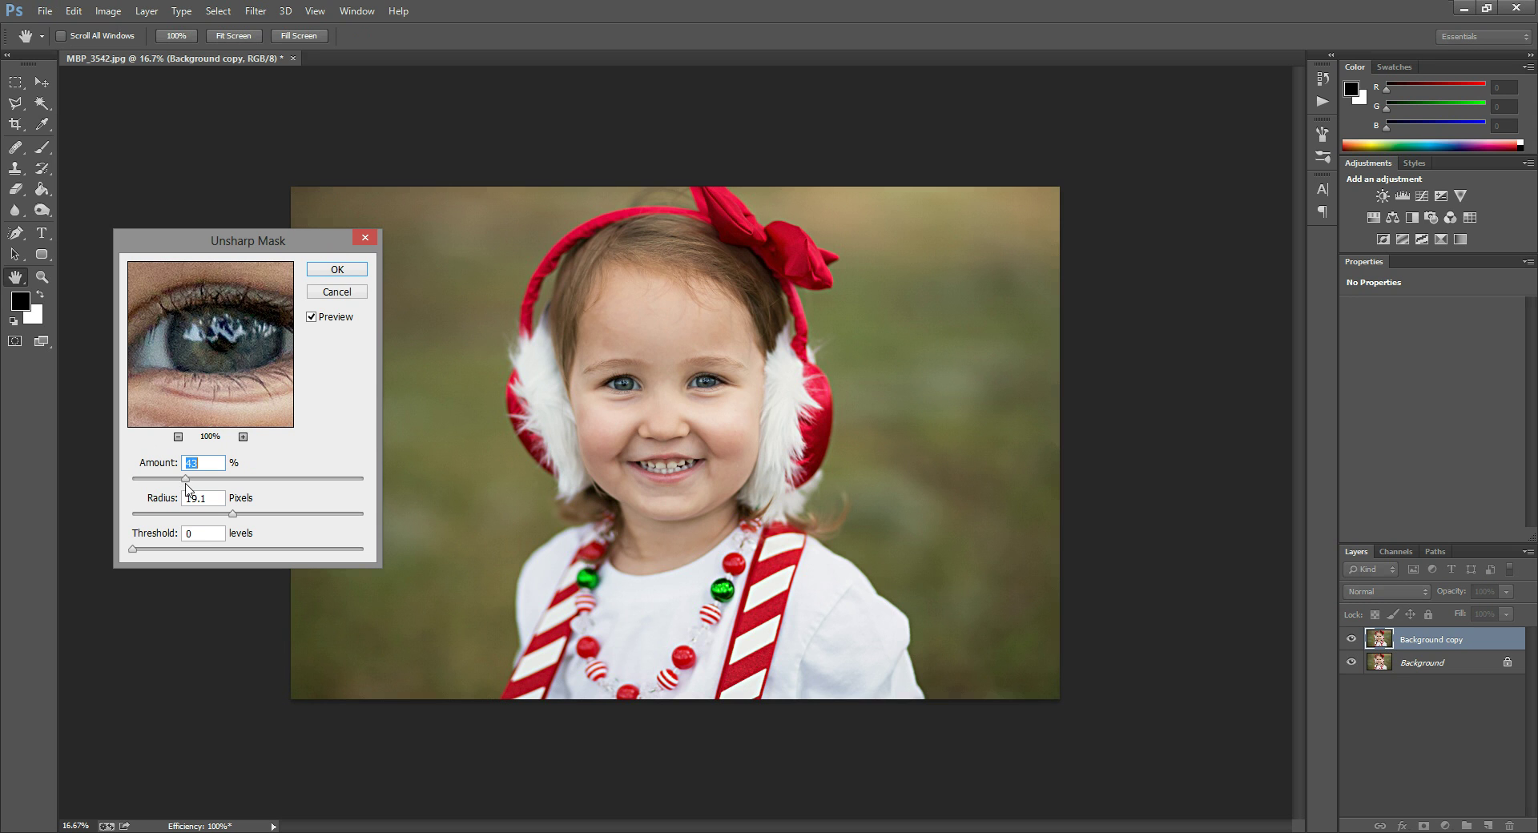
Step: Apply Unsharp Mask at Amount 43%, Radius 12.6 pixels, Threshold 0 after checking the eye preview
drag(232, 513, 120, 513)
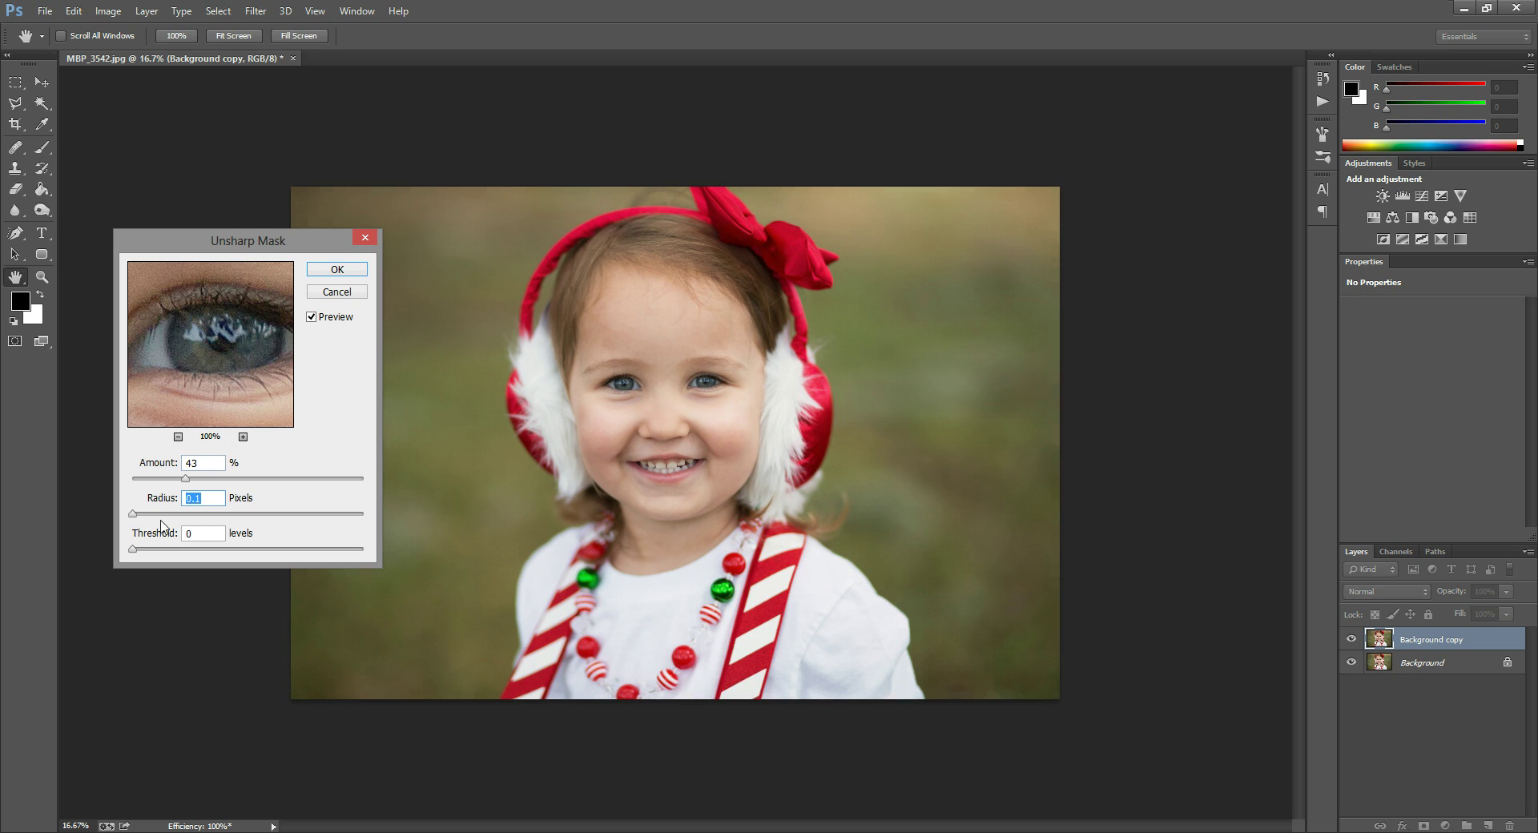
drag(133, 515, 167, 514)
drag(164, 519, 230, 519)
drag(258, 353, 213, 336)
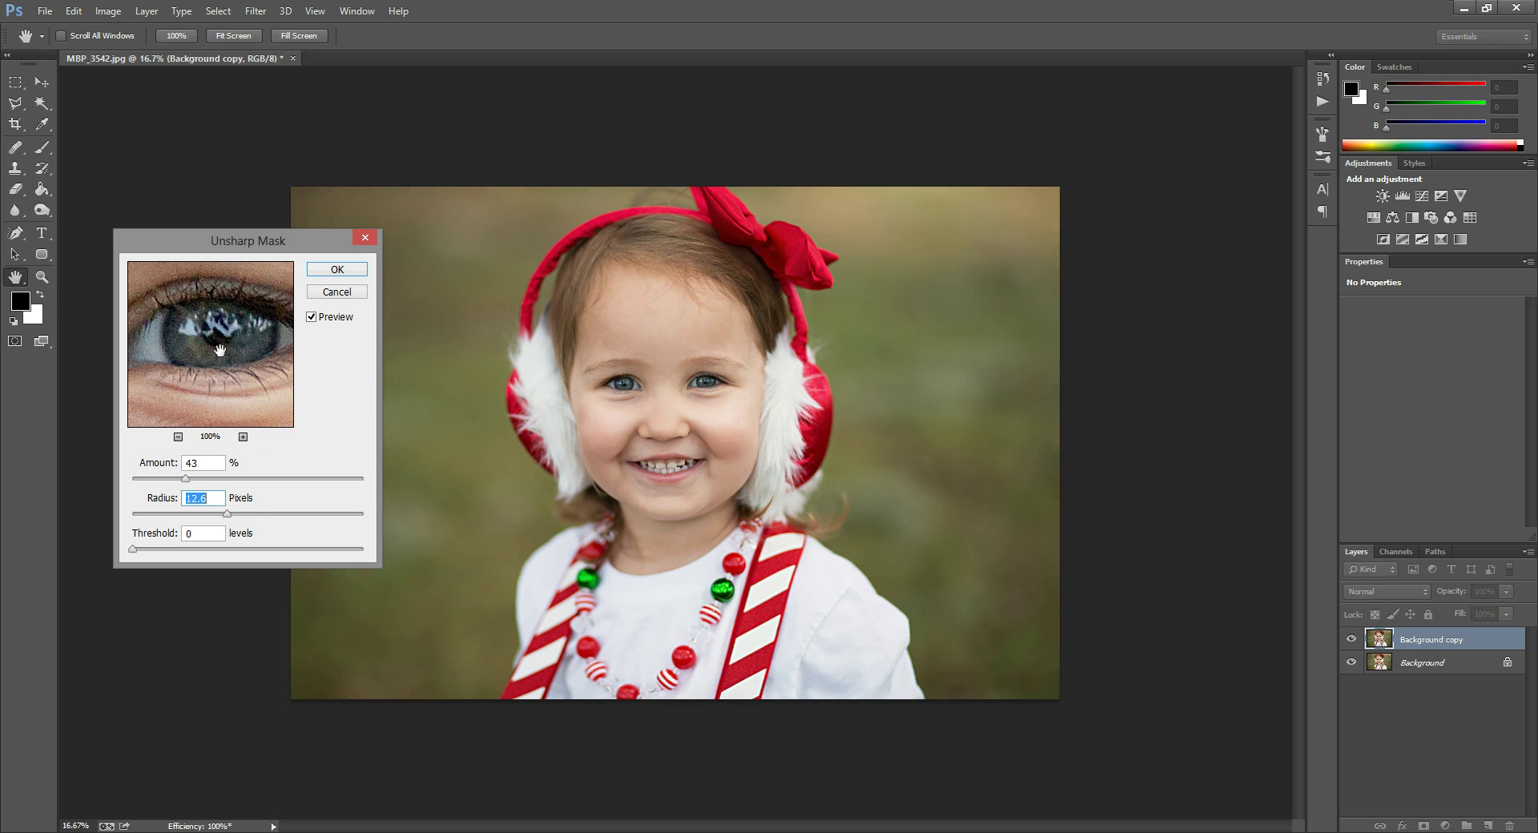
drag(207, 305, 209, 289)
click(343, 273)
key(z)
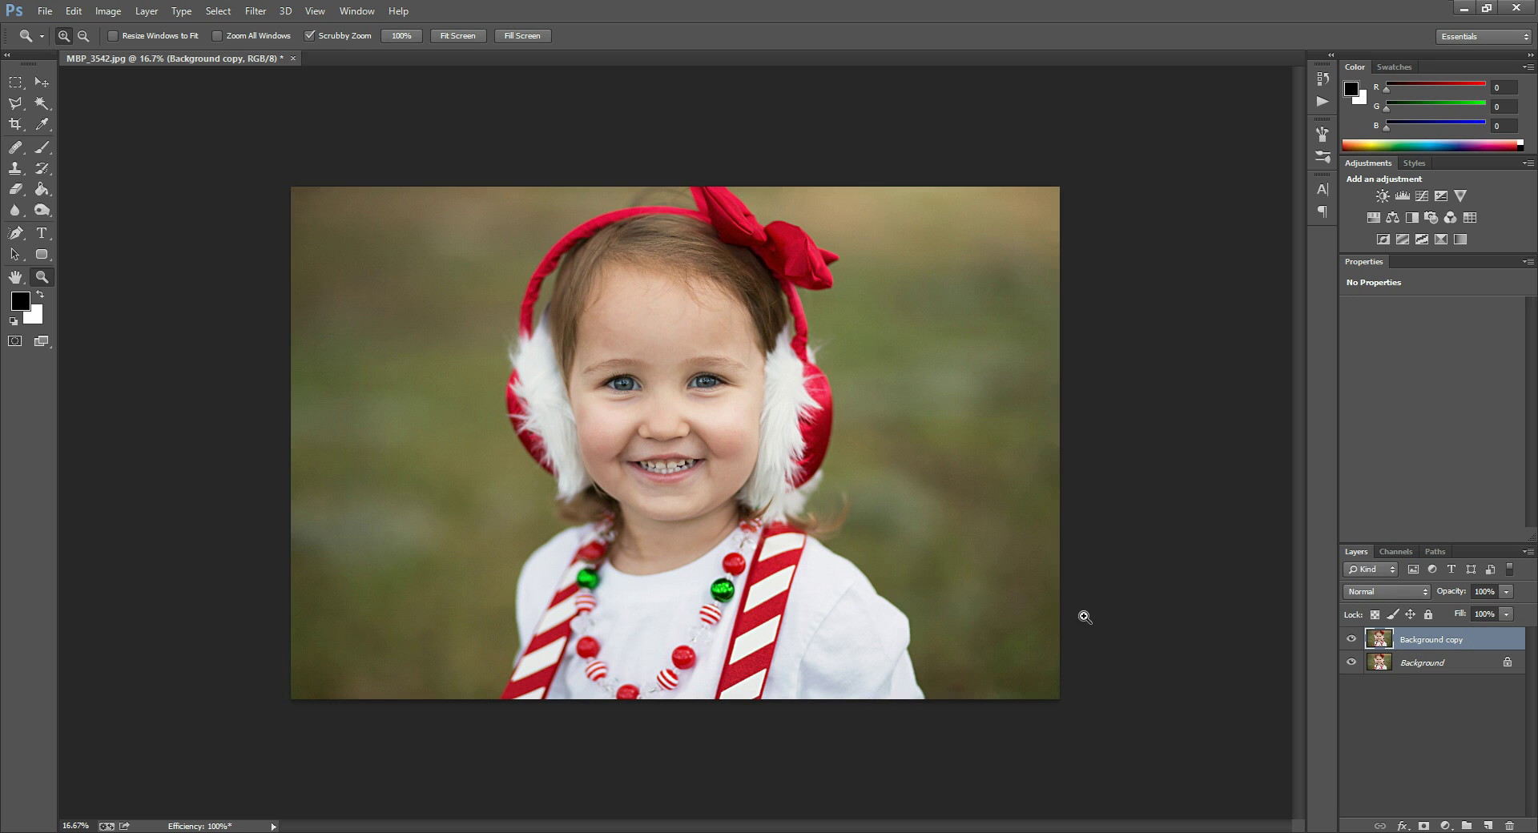
Step: Add a layer mask to the unrenamed Background copy and invert it to black
double_click(1427, 641)
click(1476, 647)
click(1424, 826)
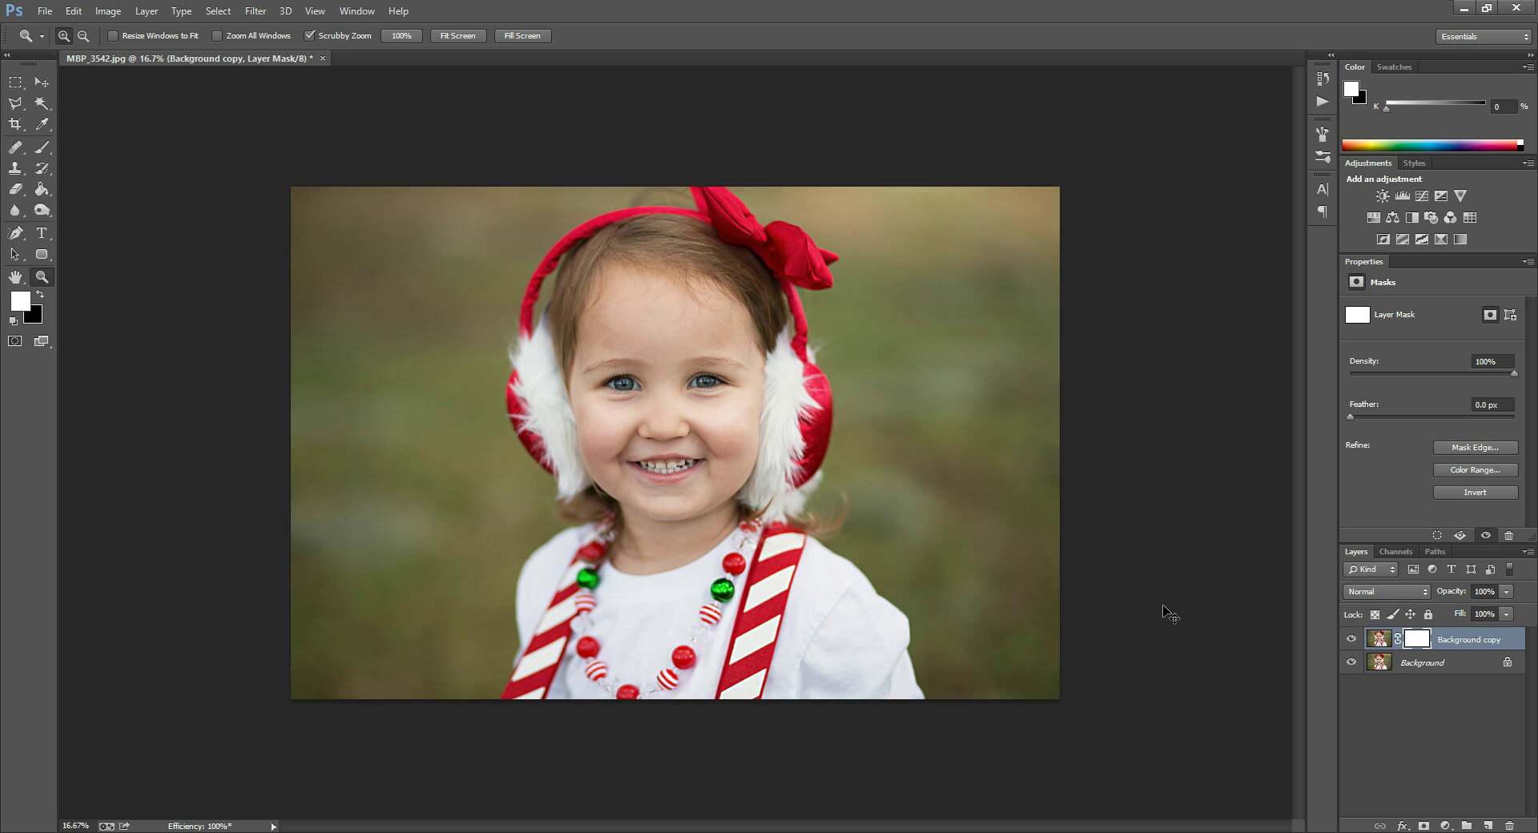
key(ctrl+i)
click(742, 376)
click(683, 382)
Step: Paint the mask over both irises with a 90-size brush at 40% opacity
click(759, 374)
click(44, 149)
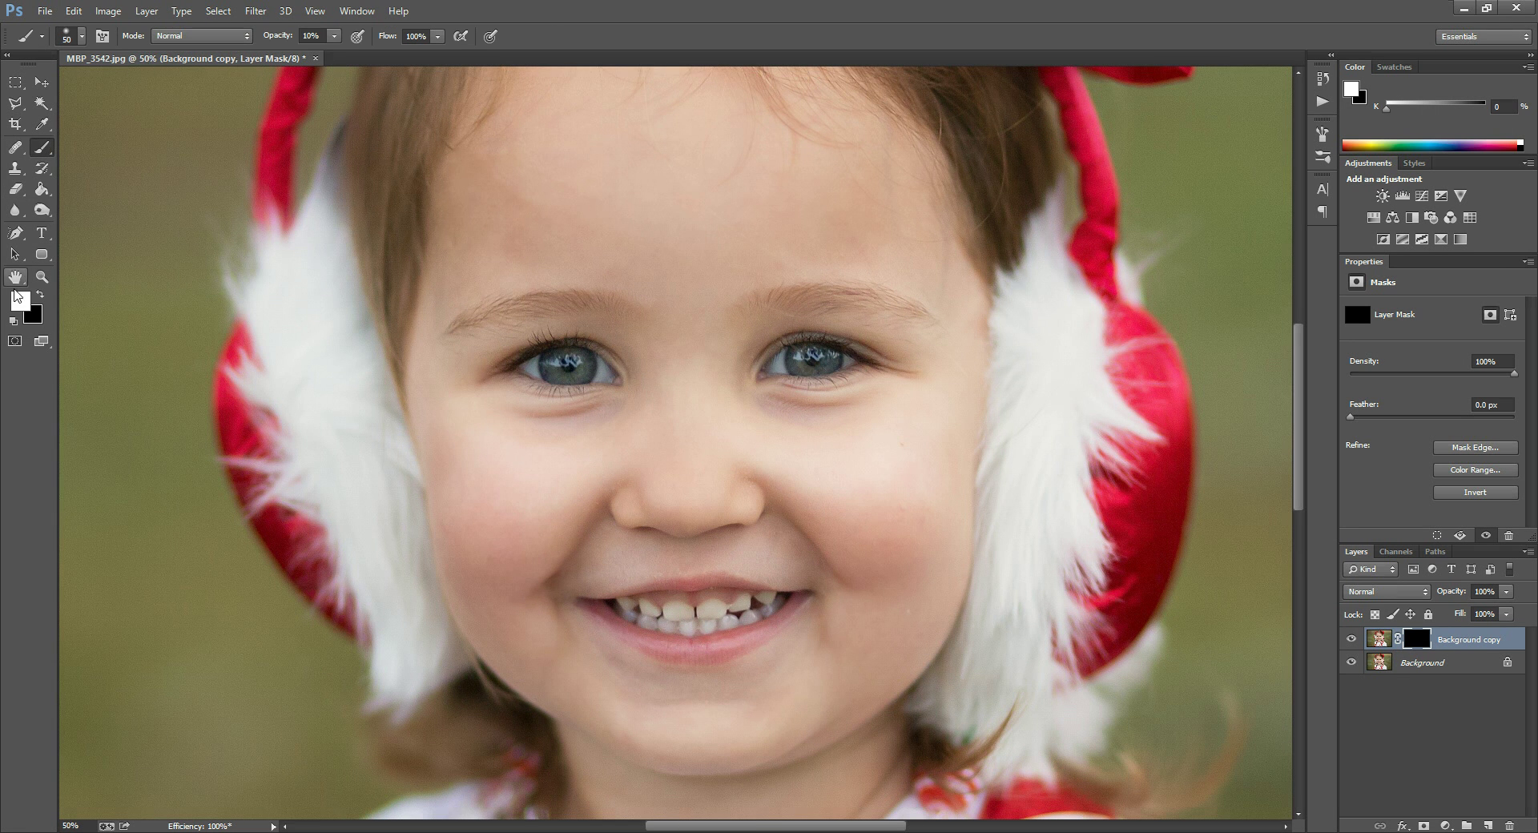
key(bracketright)
key(bracketright)
key(bracketright)
key(bracketright)
mouse_move(559, 365)
mouse_down()
mouse_move(578, 368)
mouse_move(544, 366)
mouse_move(588, 366)
mouse_move(607, 400)
mouse_up()
key(4)
mouse_move(561, 364)
mouse_down()
mouse_move(610, 368)
mouse_move(554, 364)
mouse_up()
mouse_move(817, 355)
mouse_down()
mouse_move(797, 357)
mouse_move(841, 359)
mouse_move(786, 358)
mouse_move(827, 353)
mouse_up()
drag(559, 400, 593, 359)
Step: Toggle the sharpened layer off and on to compare, then zoom out to the whole photo
click(1351, 640)
click(1351, 640)
click(42, 276)
alt+click(423, 285)
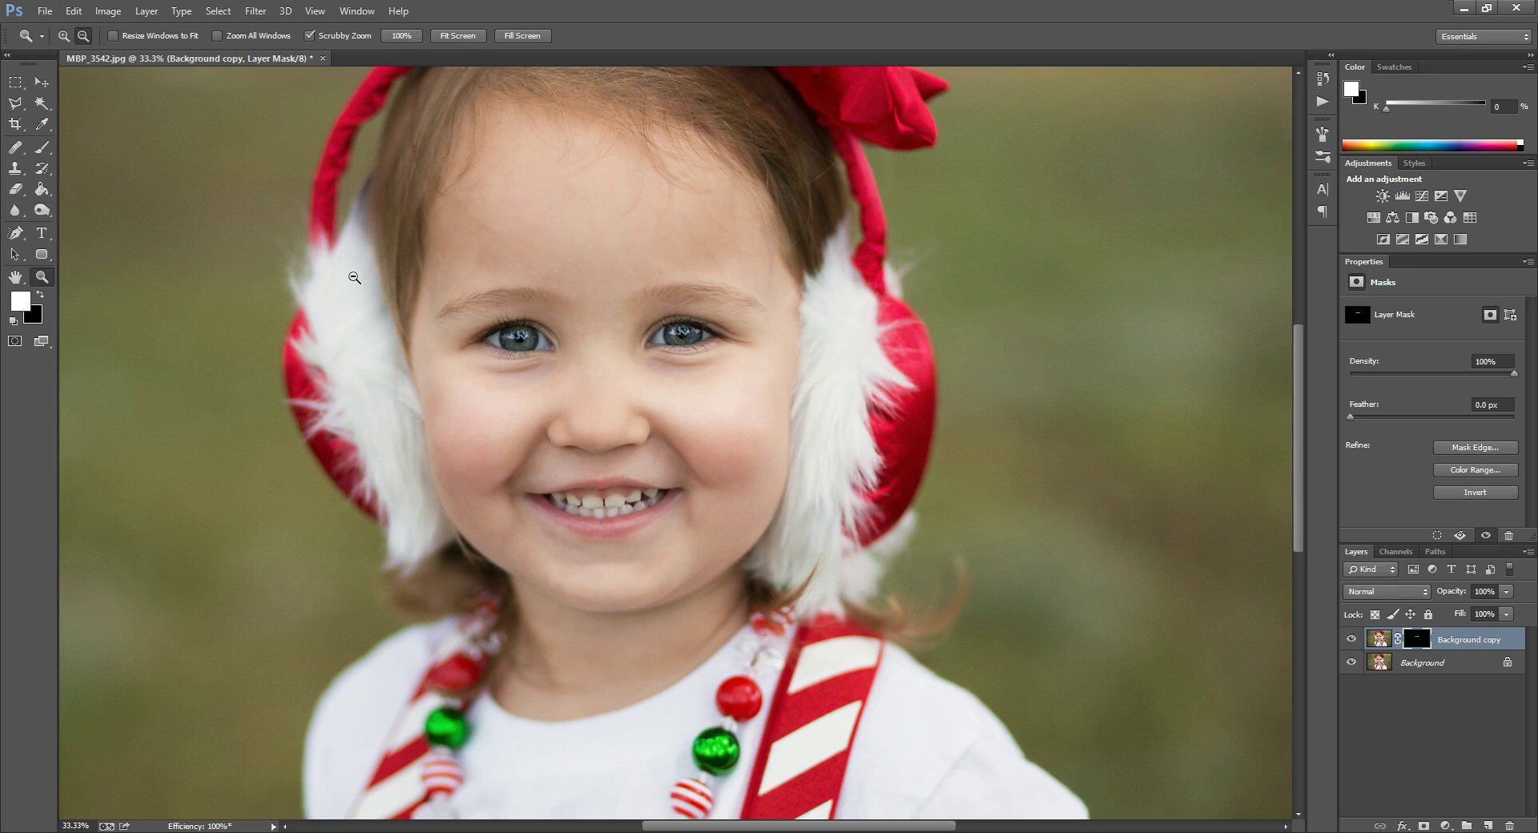
alt+click(341, 313)
alt+click(306, 228)
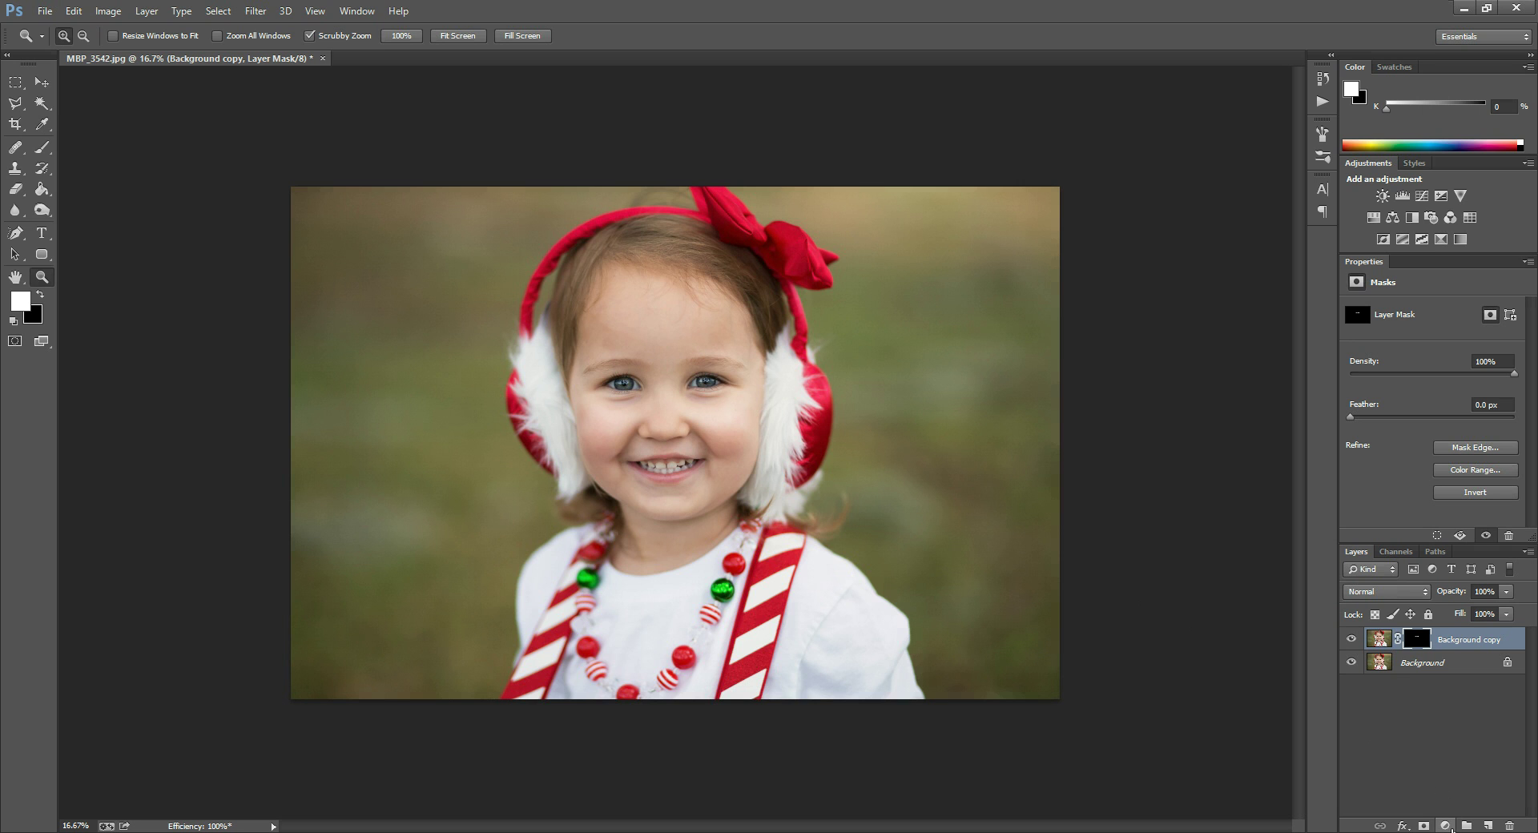
Step: Add a Brightness/Contrast adjustment layer on top with Brightness 21 and Contrast 0
click(1447, 826)
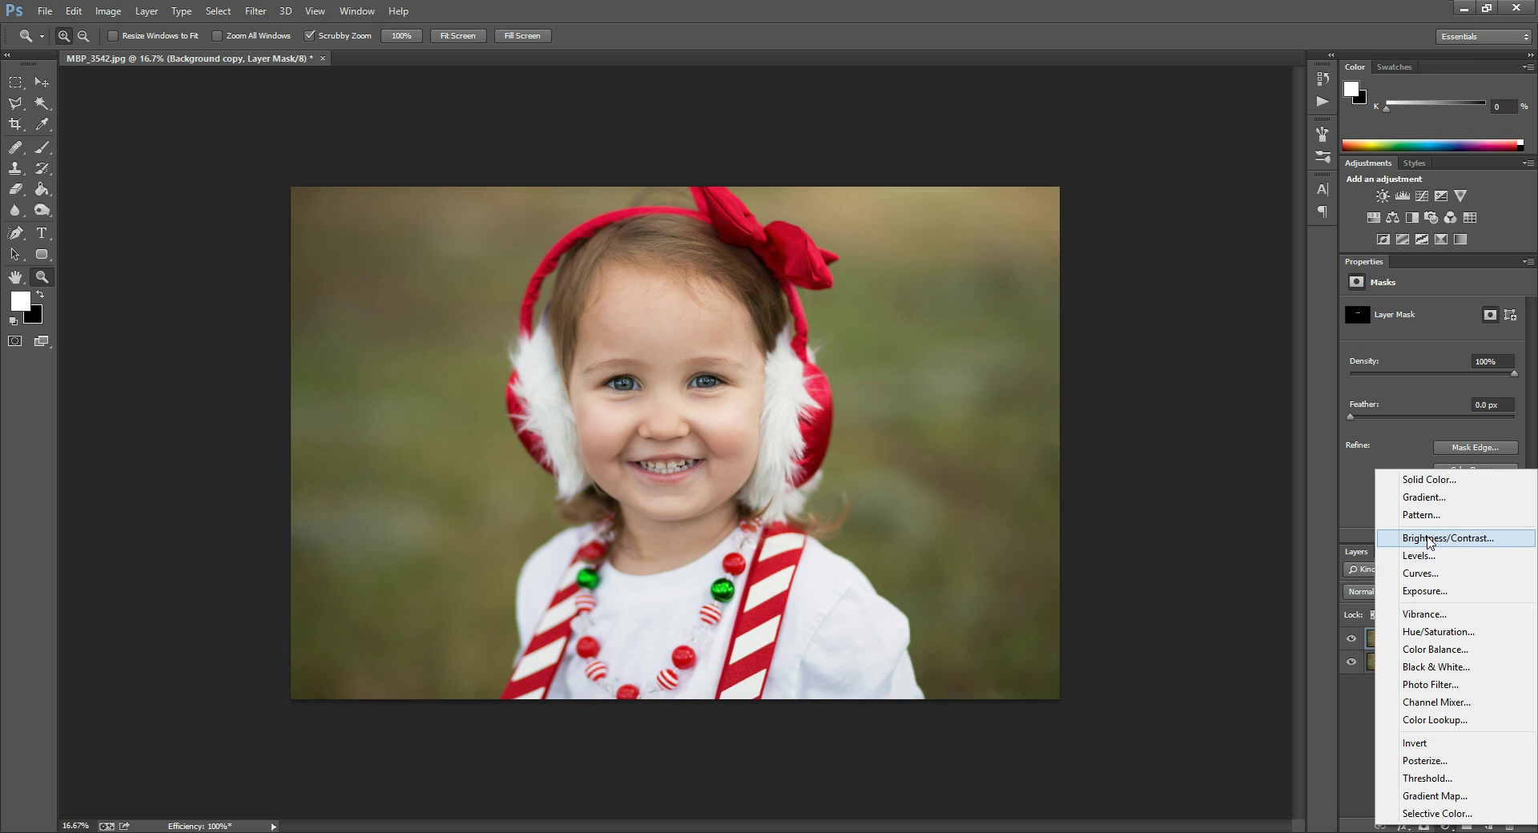
click(1308, 771)
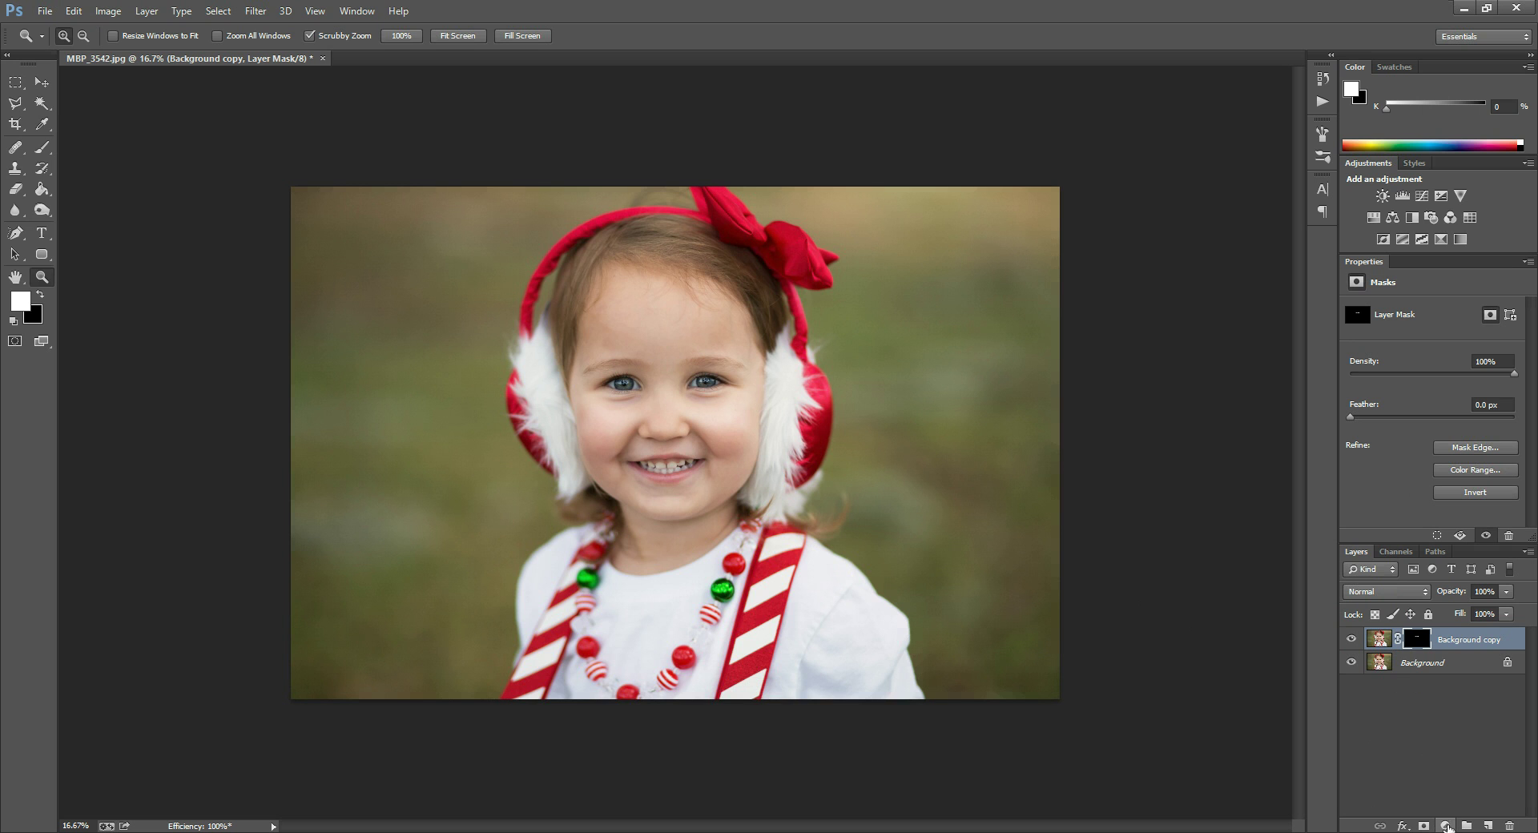
click(1447, 825)
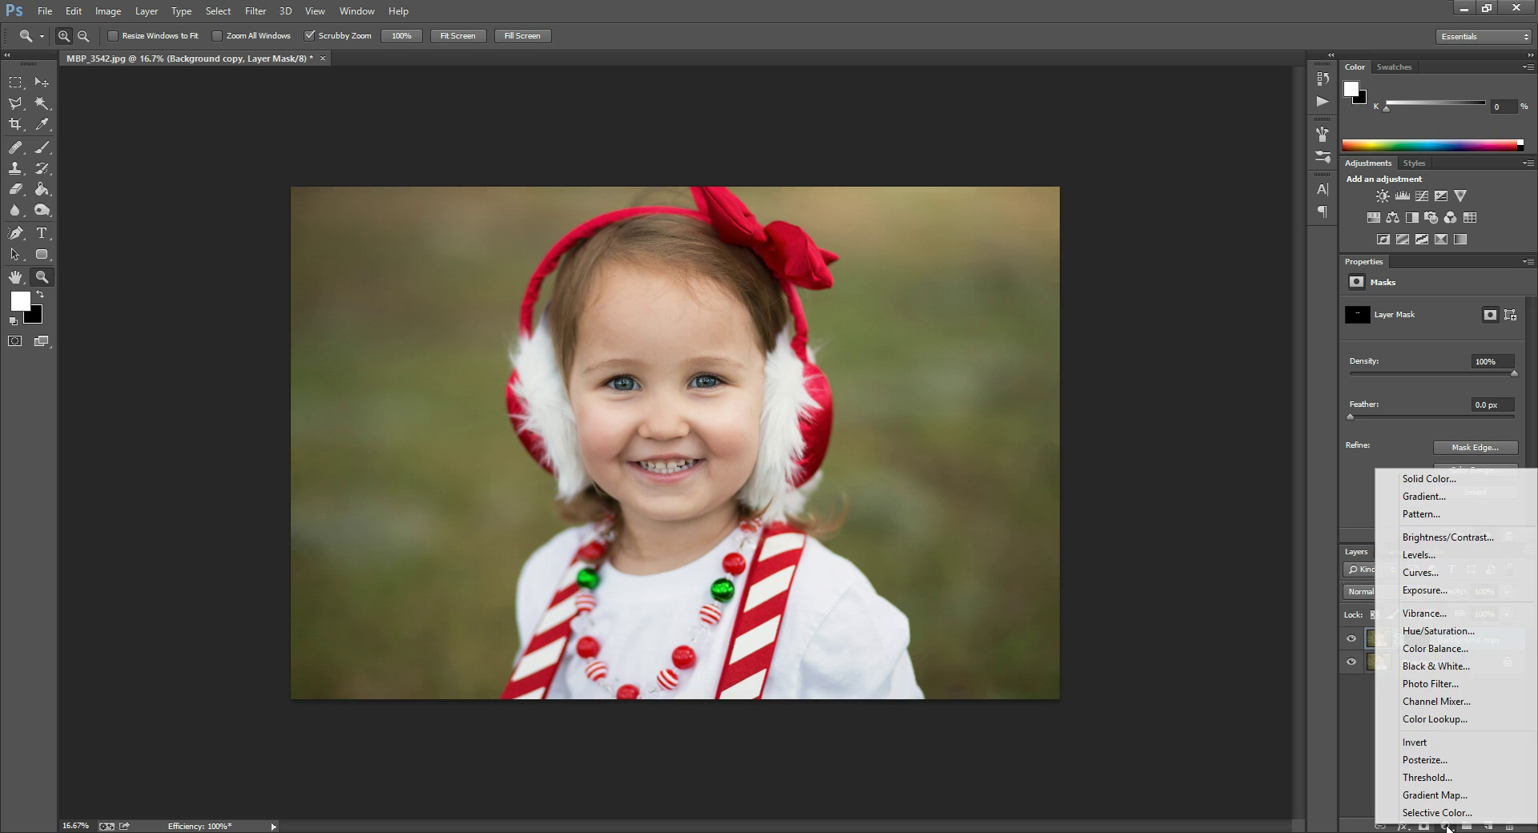
drag(1292, 548, 1291, 548)
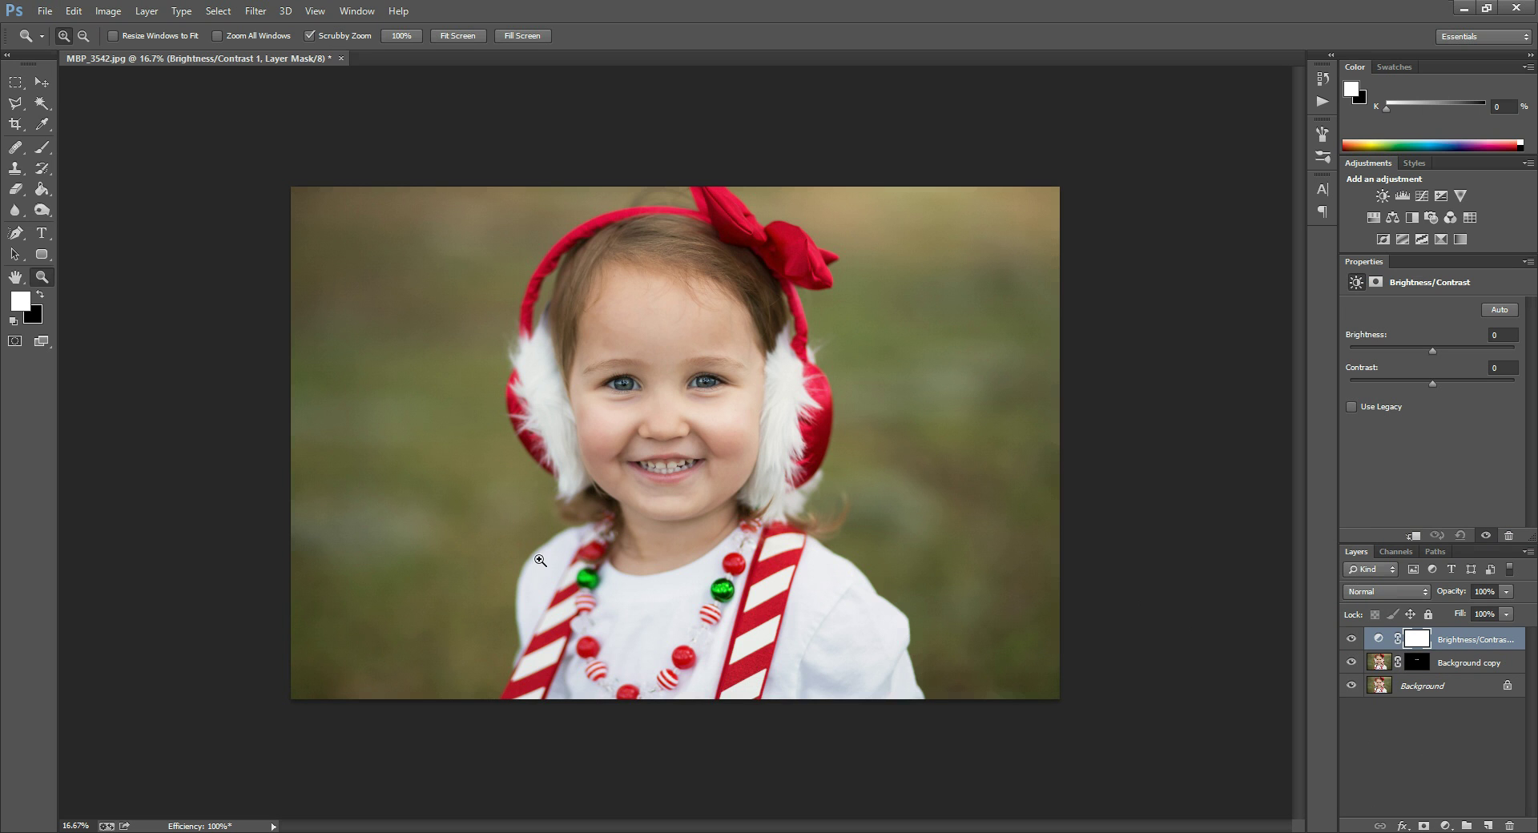
drag(1435, 357, 1449, 361)
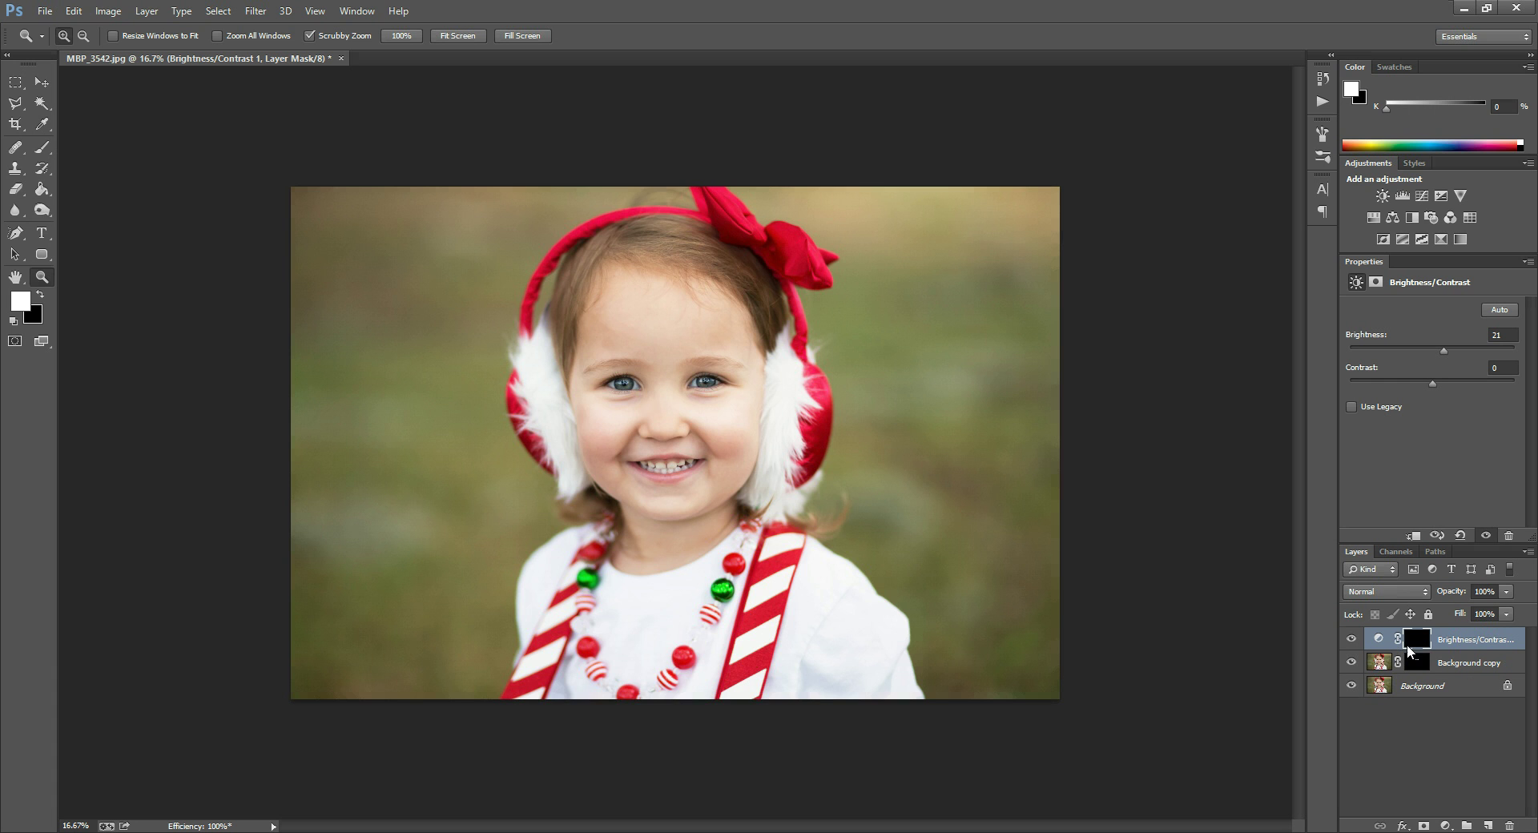
Step: Invert the adjustment mask to black and set a 60 px brush at 10% opacity
key(ctrl+i)
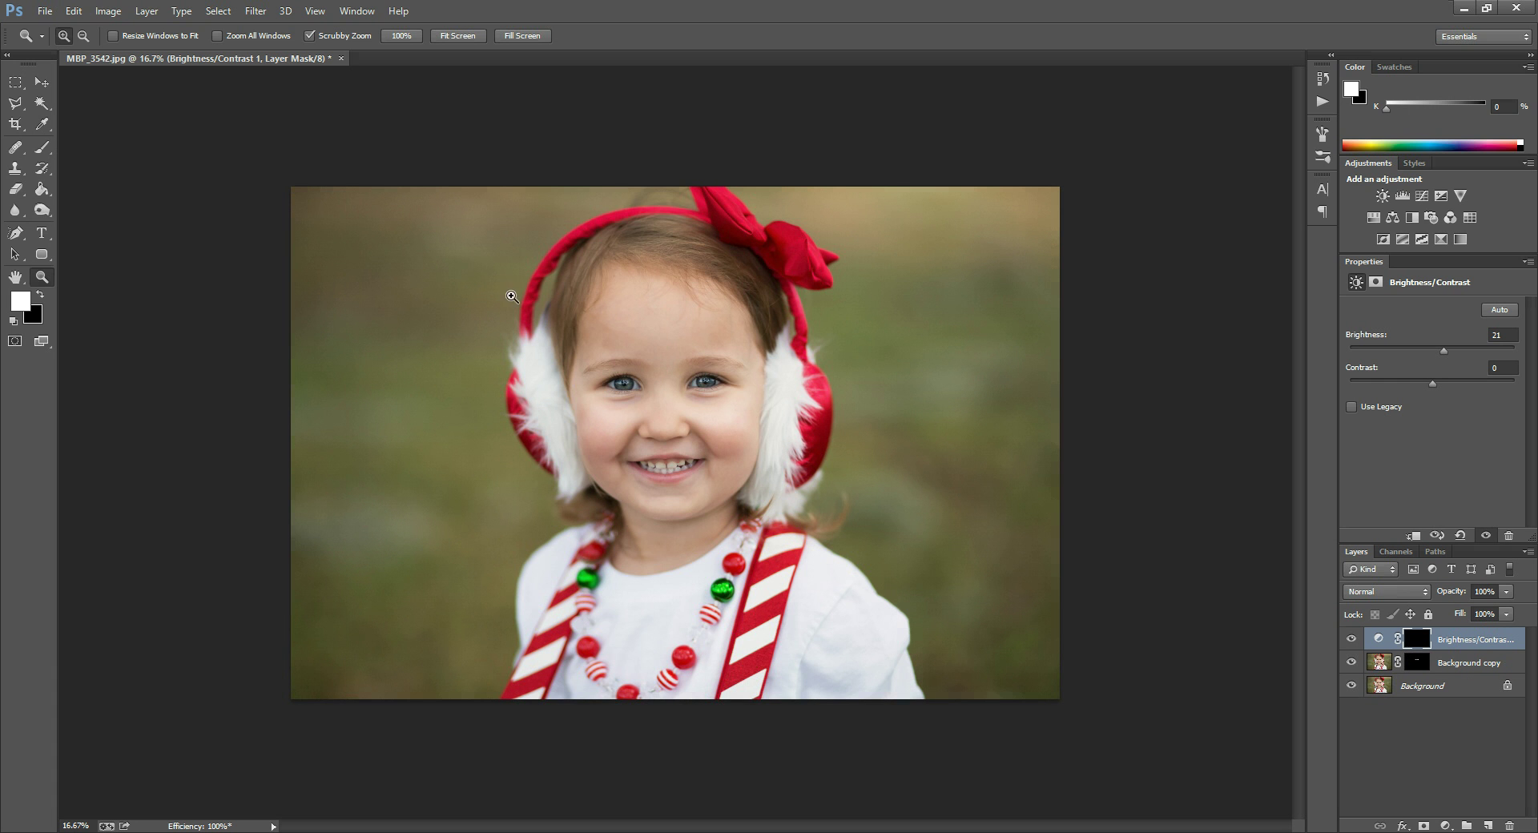
click(669, 375)
click(669, 375)
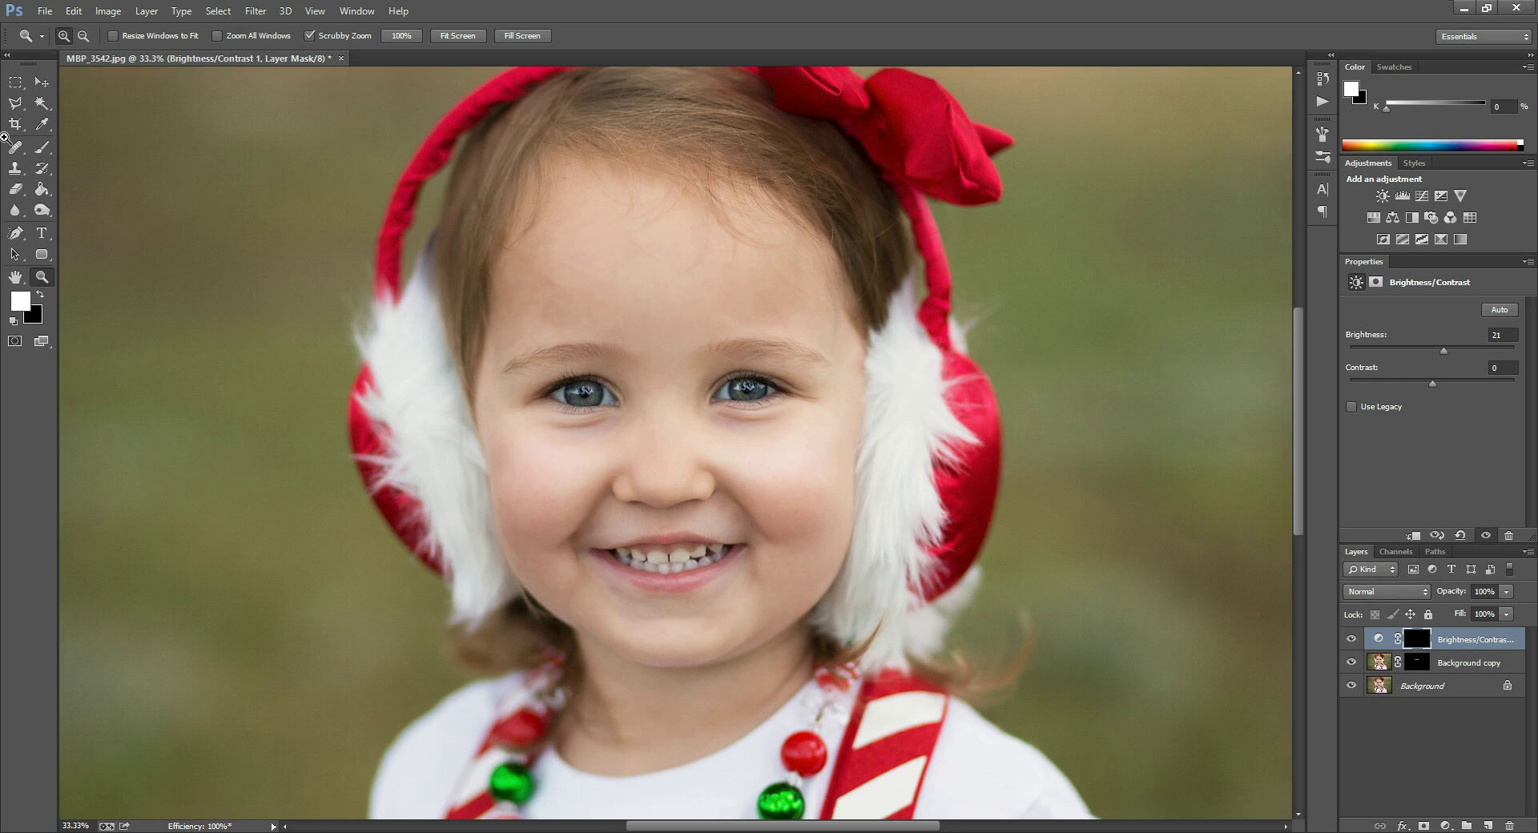
click(670, 375)
key(b)
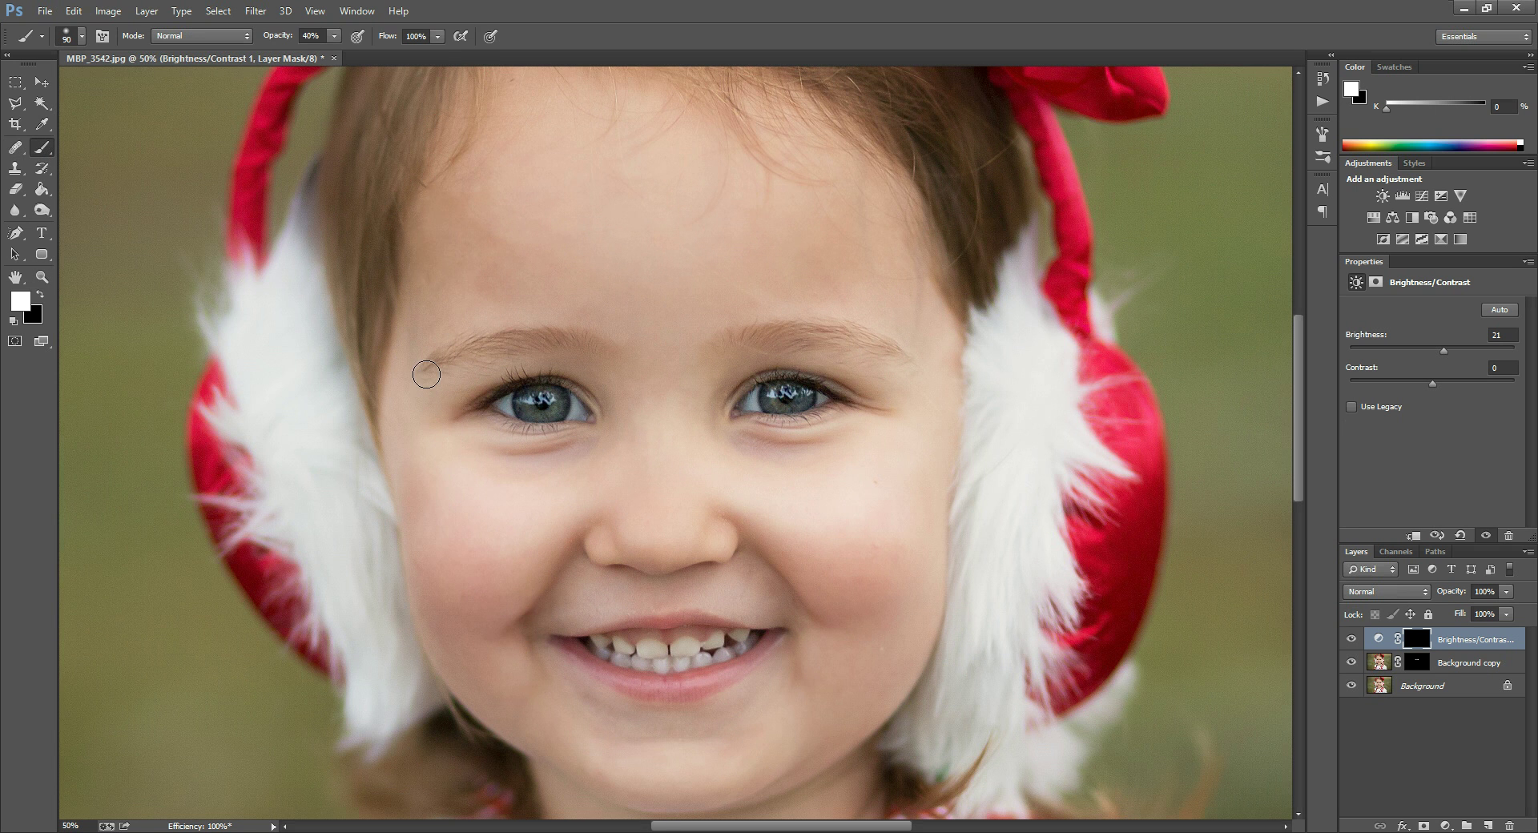
key(bracketleft)
key(2)
key(bracketleft)
key(bracketleft)
key(1)
Step: Paint the brightening back over the left and right irises in several passes
mouse_move(502, 405)
mouse_down()
mouse_move(586, 406)
mouse_move(502, 407)
mouse_up()
mouse_move(750, 406)
mouse_down()
mouse_move(829, 396)
mouse_move(788, 392)
mouse_up()
drag(535, 406, 556, 411)
mouse_move(778, 391)
mouse_down()
mouse_move(797, 401)
mouse_move(785, 404)
mouse_up()
click(42, 276)
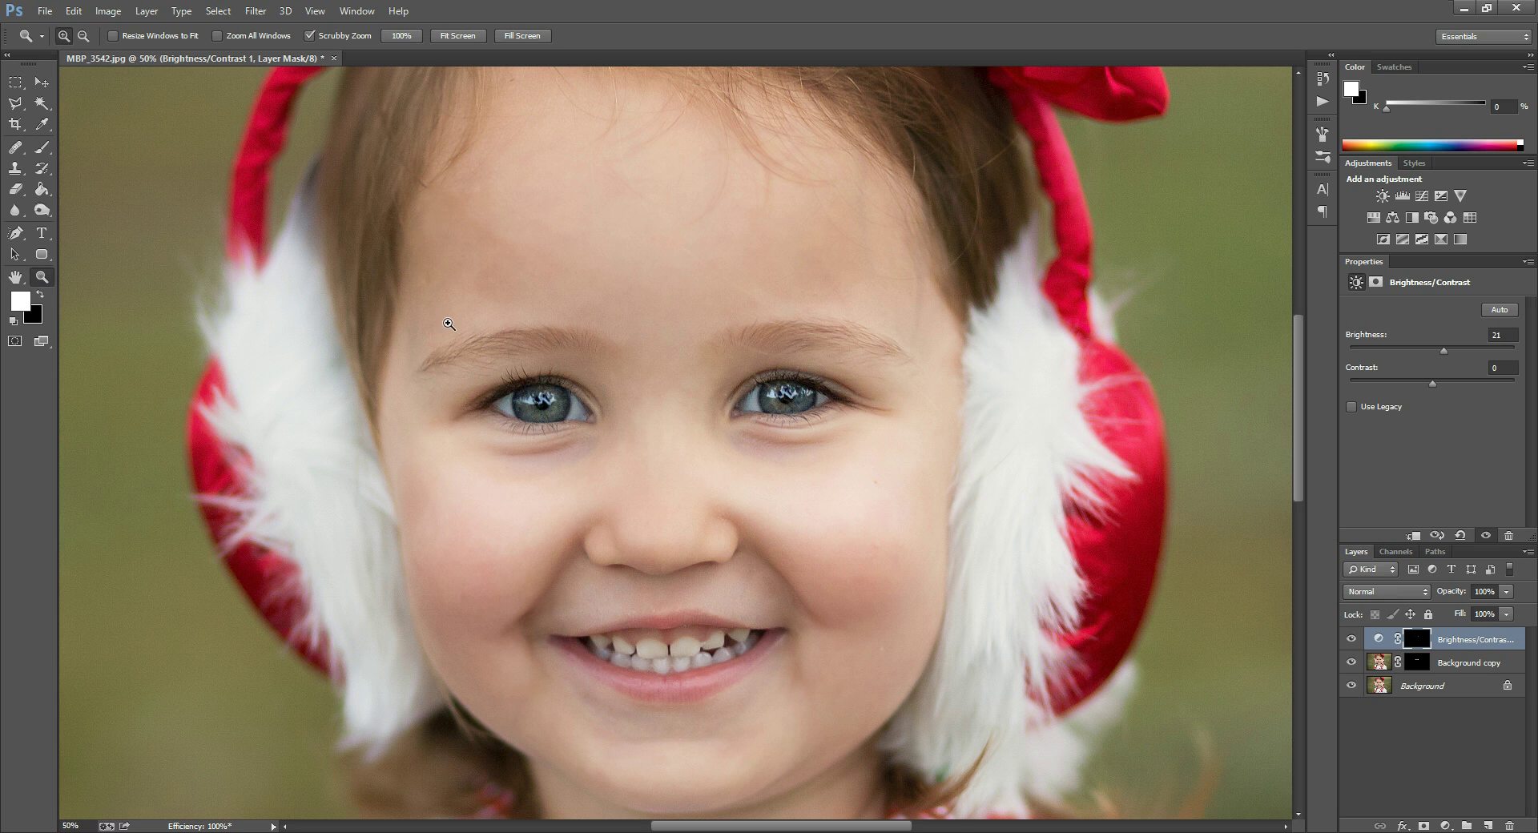
alt+click(378, 353)
alt+click(305, 293)
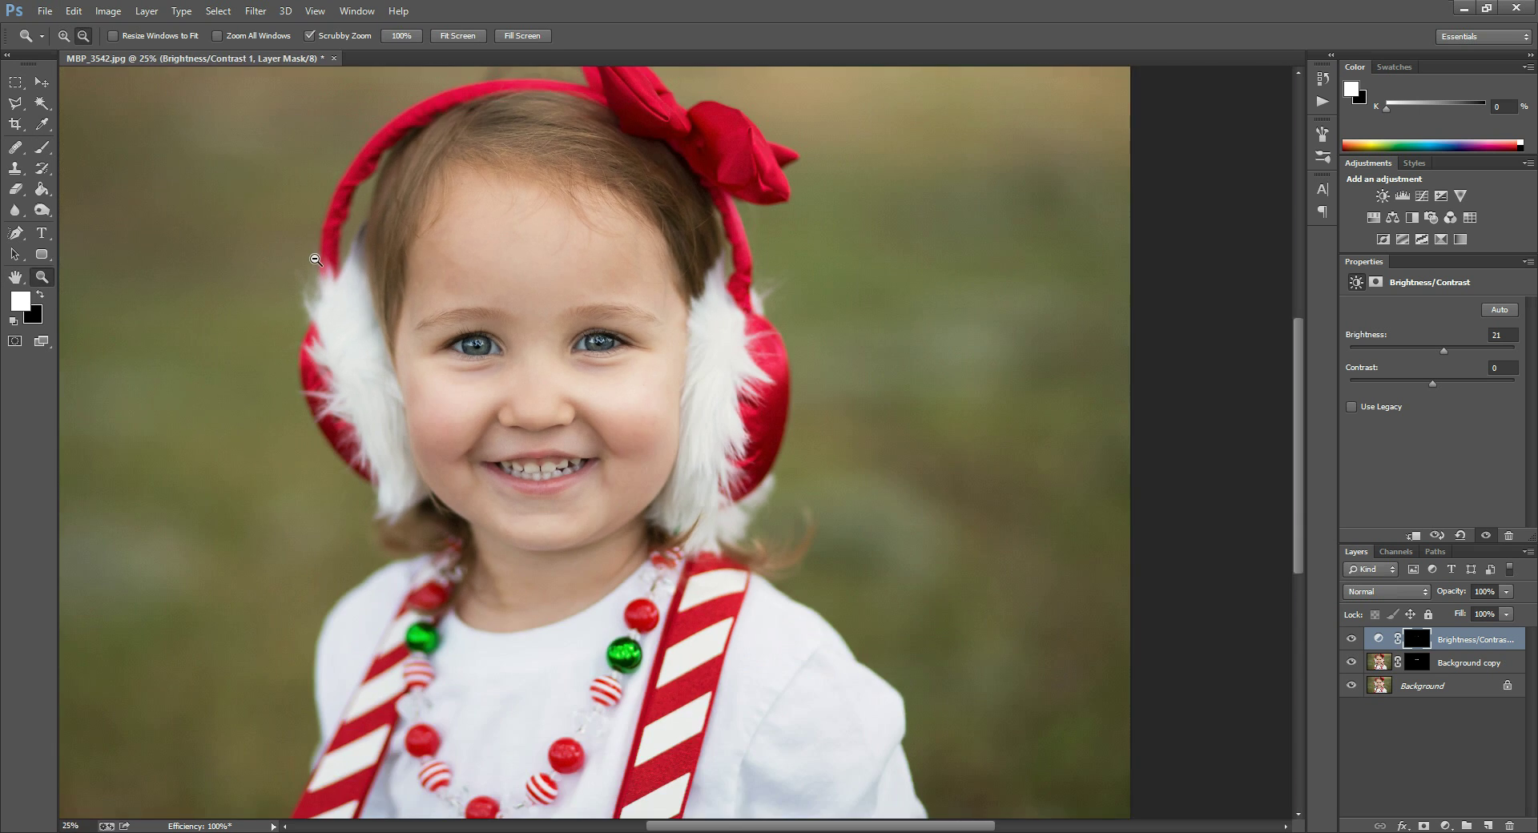
alt+click(312, 257)
click(1353, 638)
click(1353, 638)
click(1353, 638)
click(1353, 639)
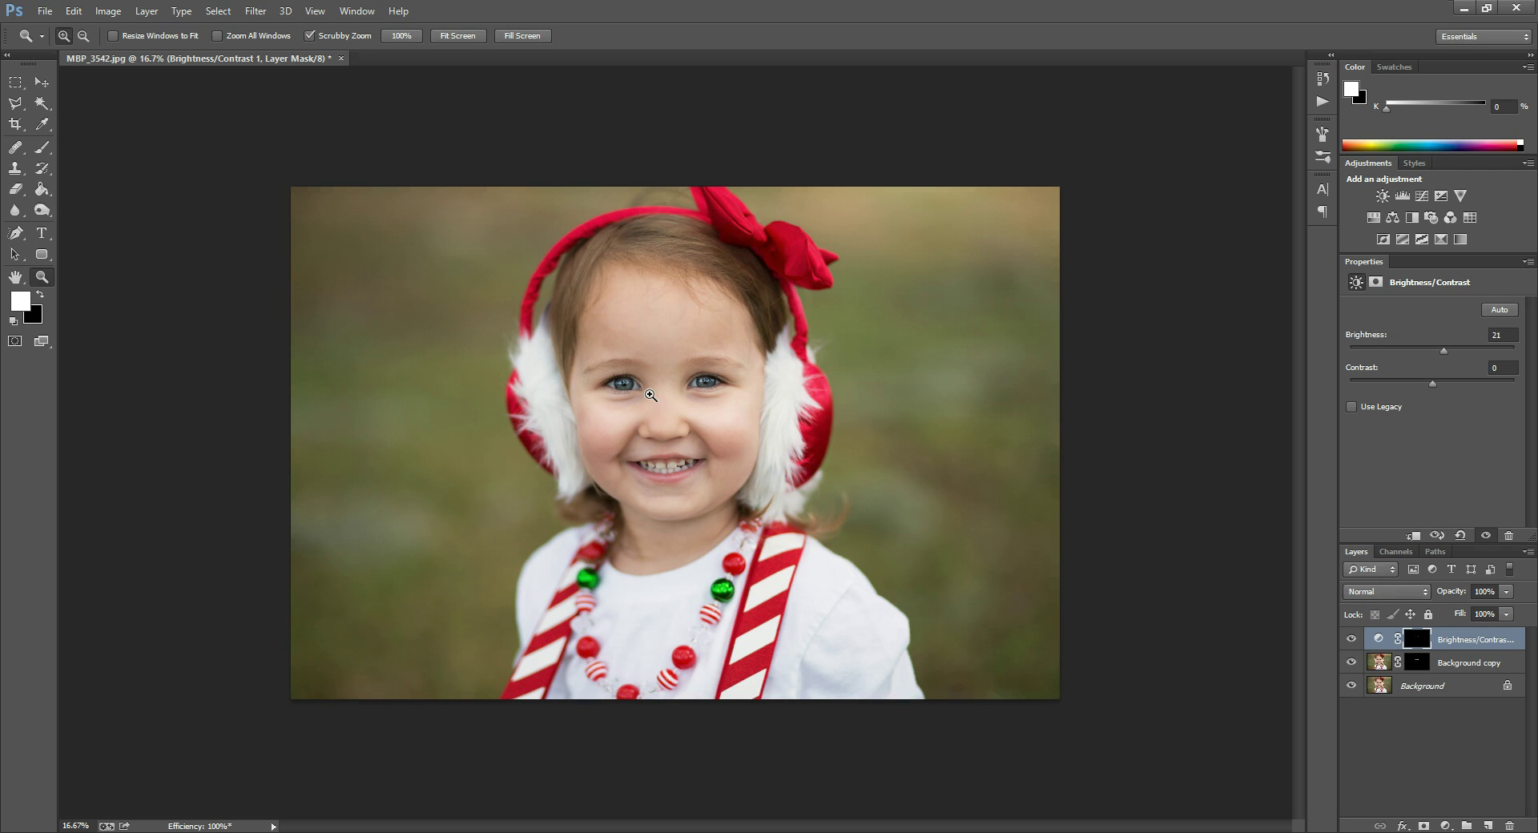
click(1351, 639)
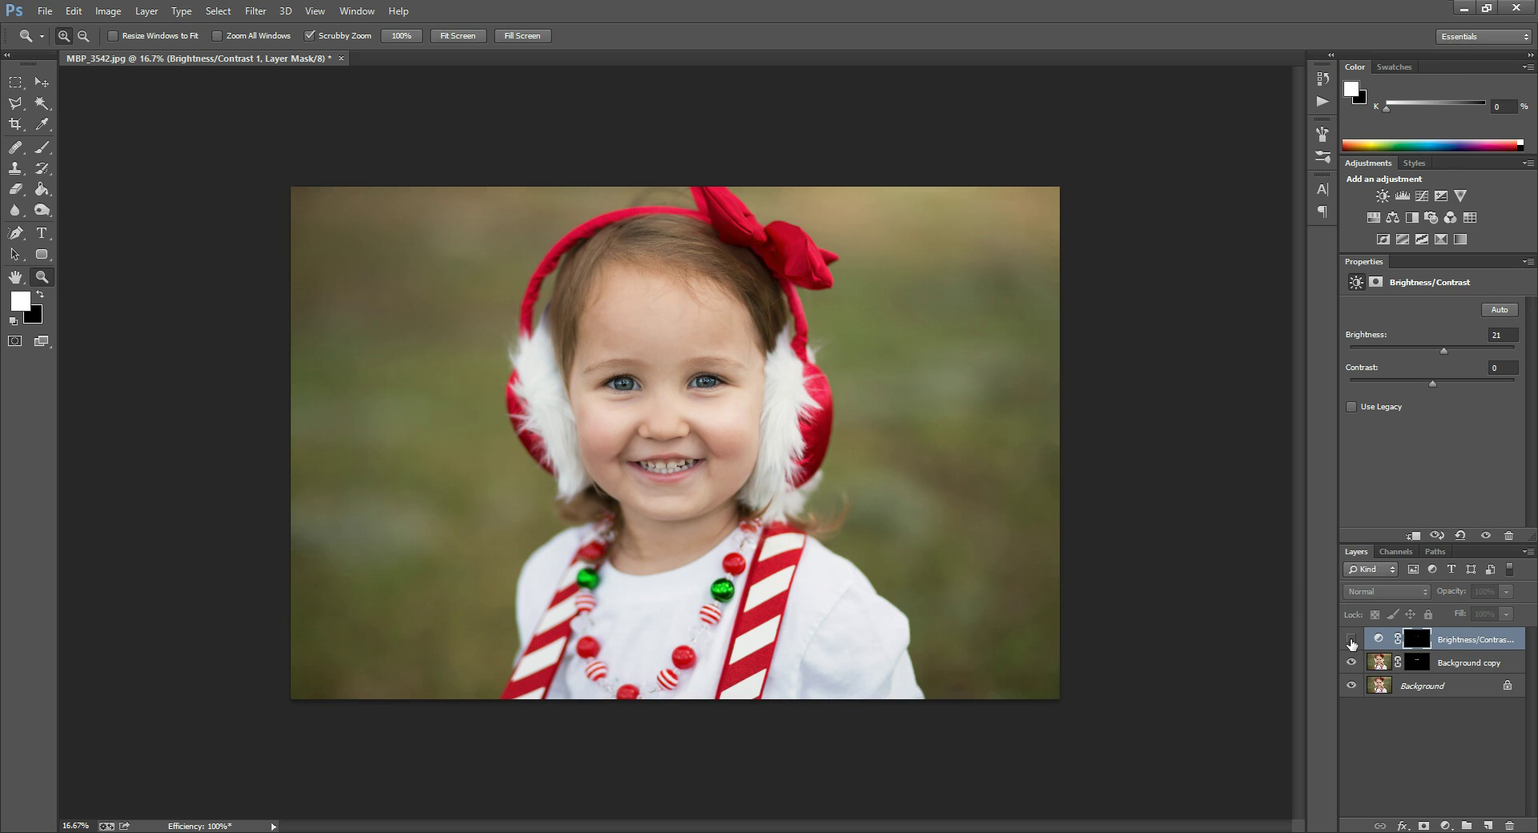
click(1351, 639)
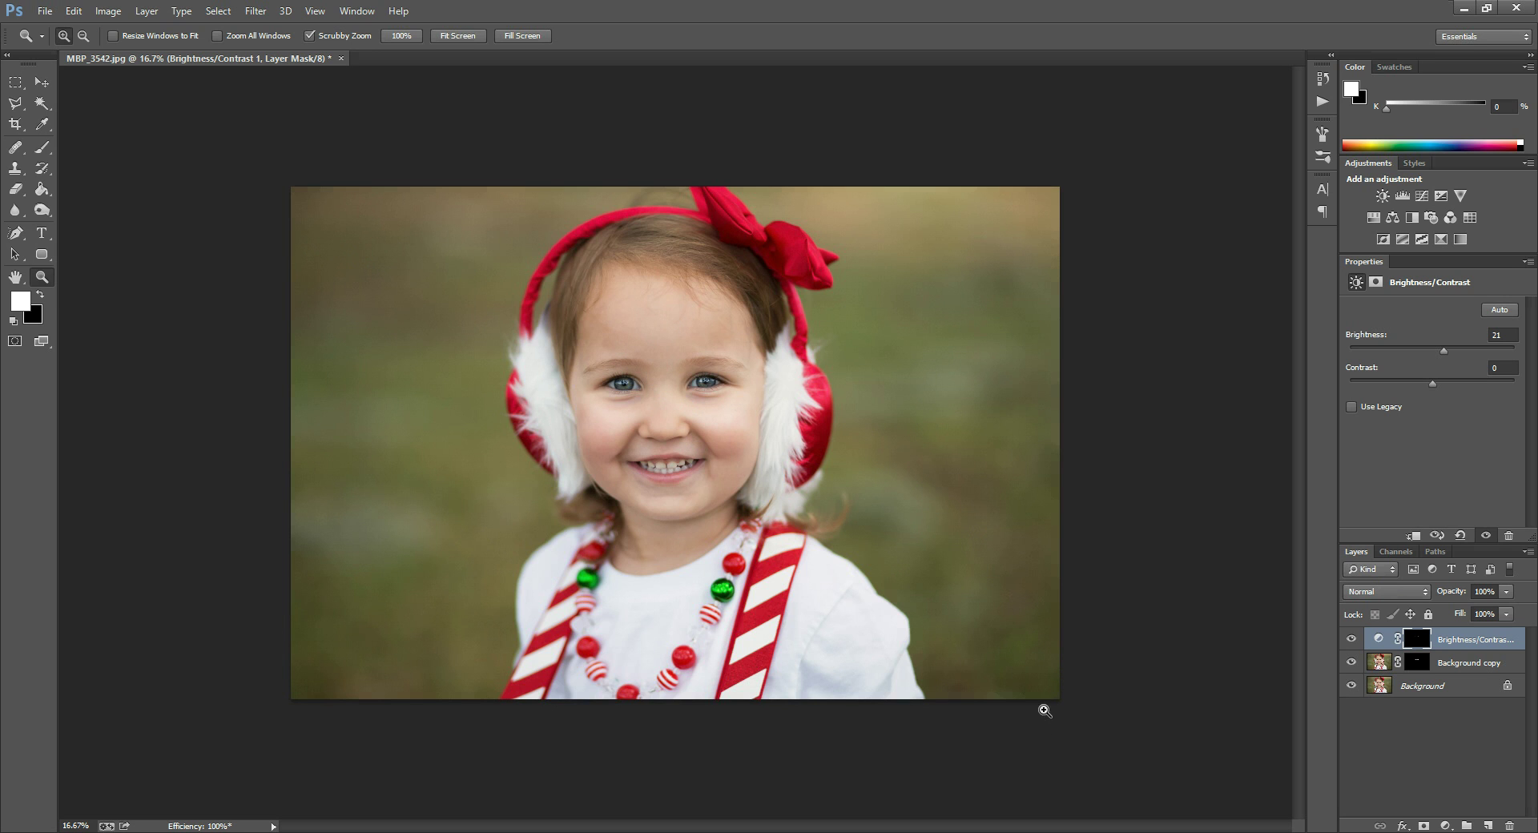
key(alt)
alt+click(1351, 686)
alt+click(1351, 686)
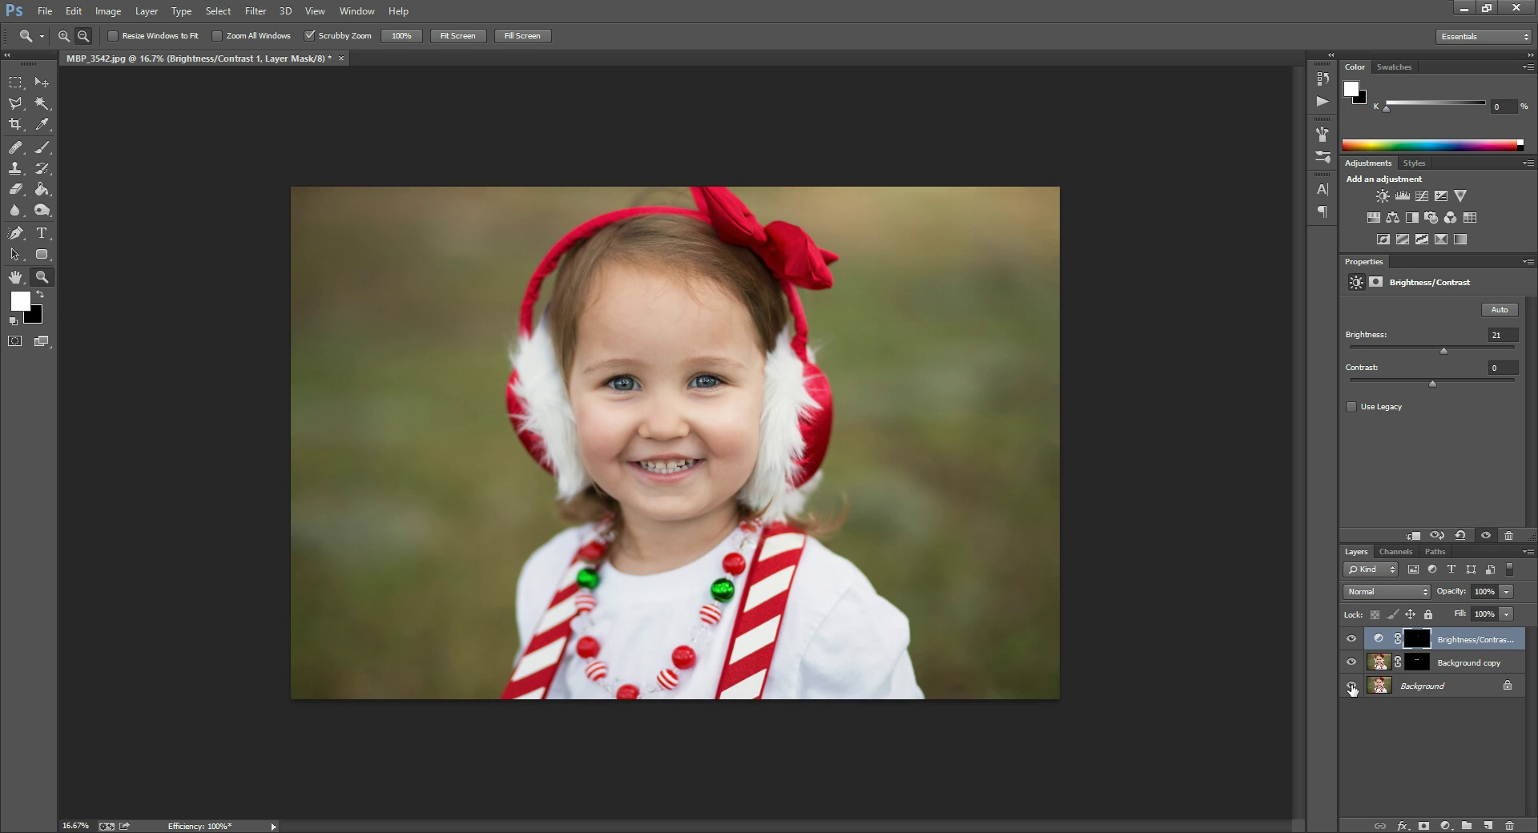